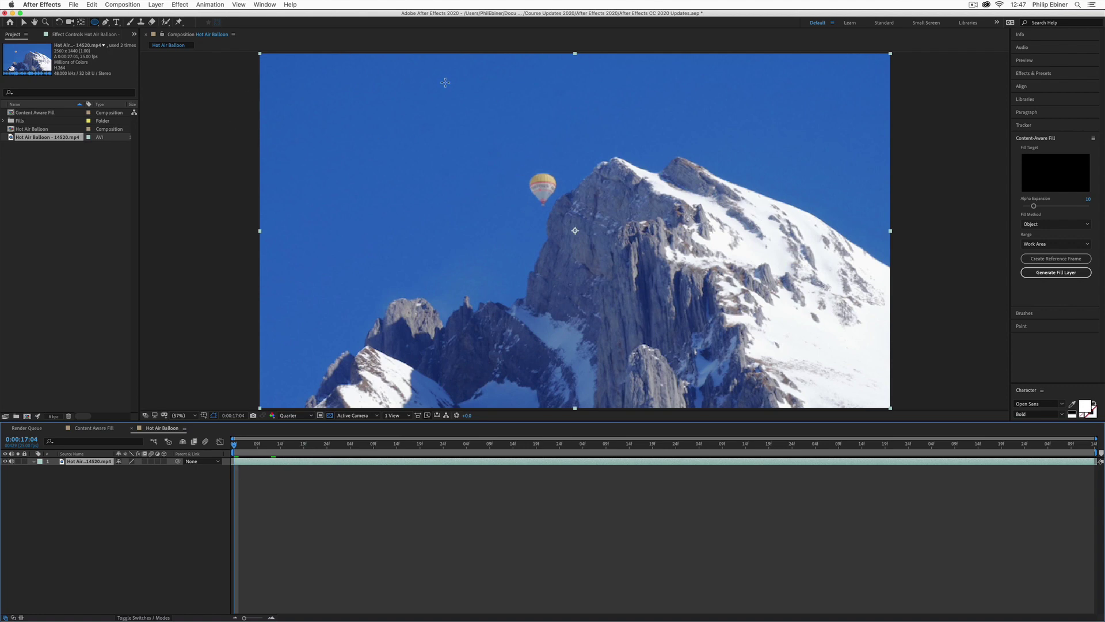
Preview the balloon footage, then return to the frame at 0:00:17:04.
click(258, 5)
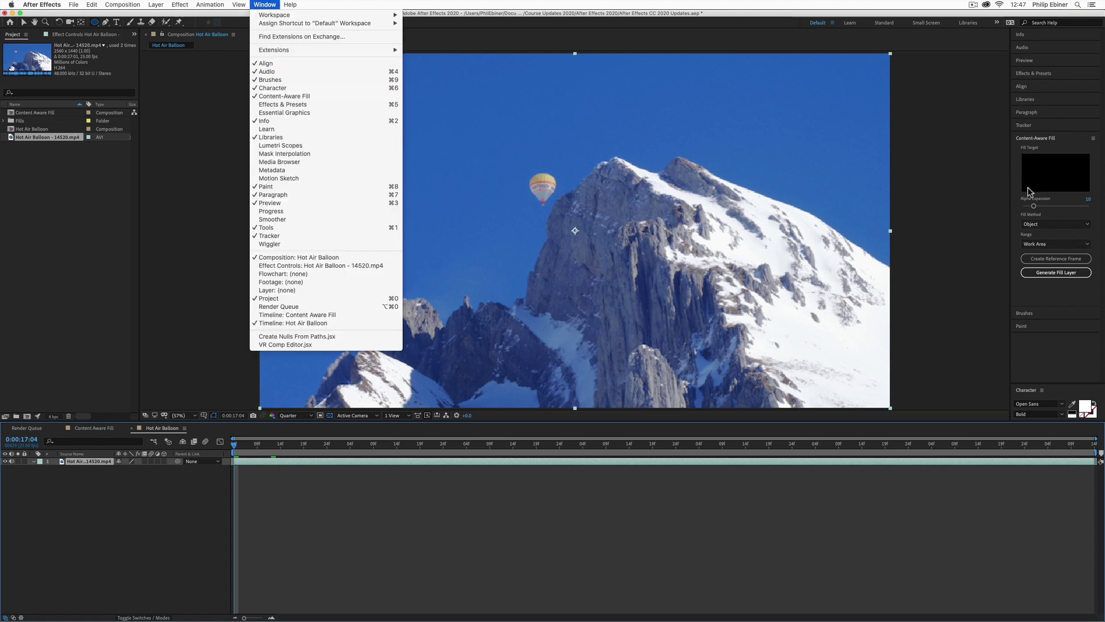
click(1071, 134)
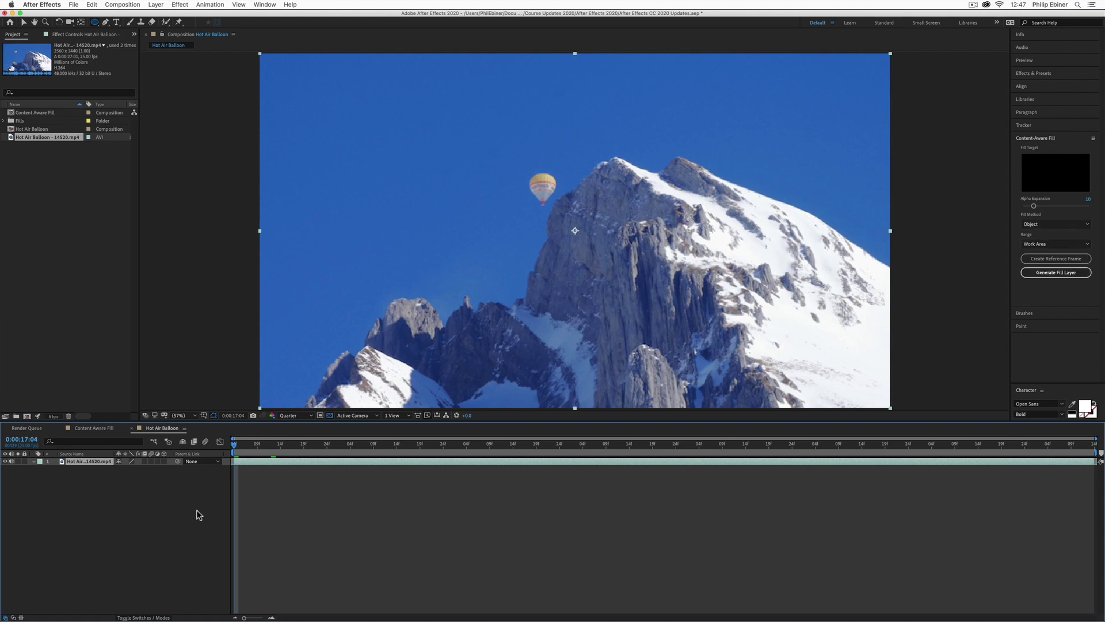
click(341, 479)
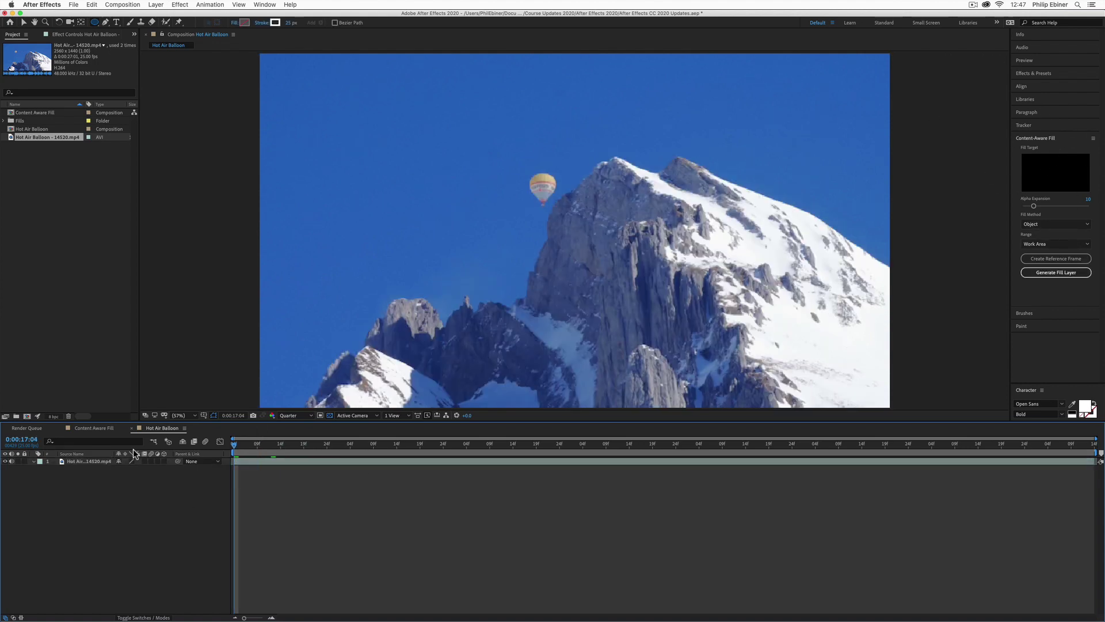
key(space)
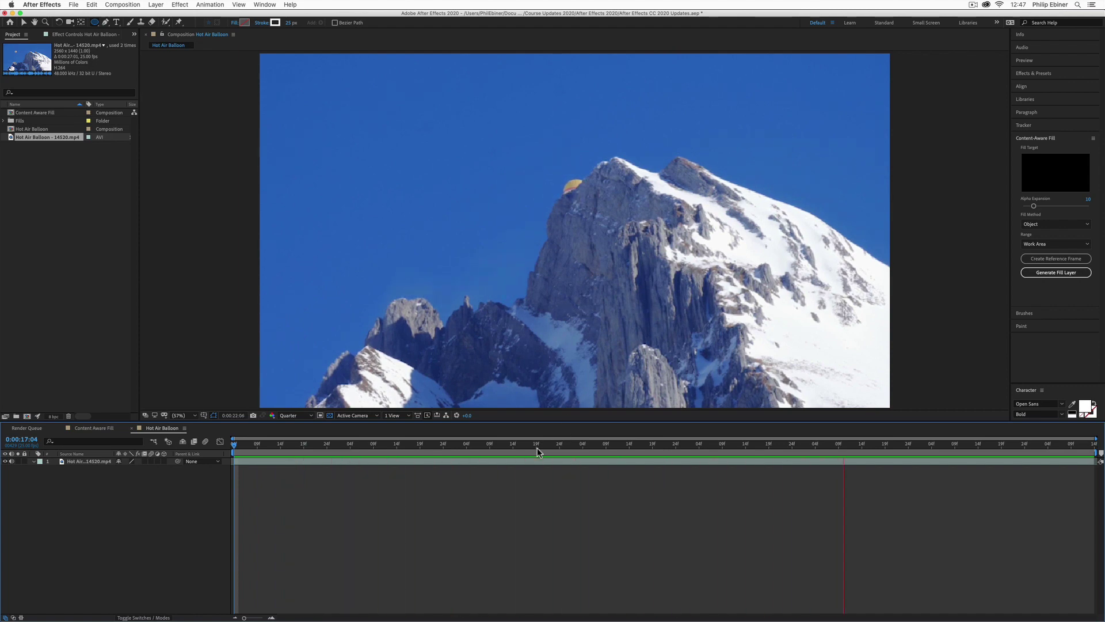
key(space)
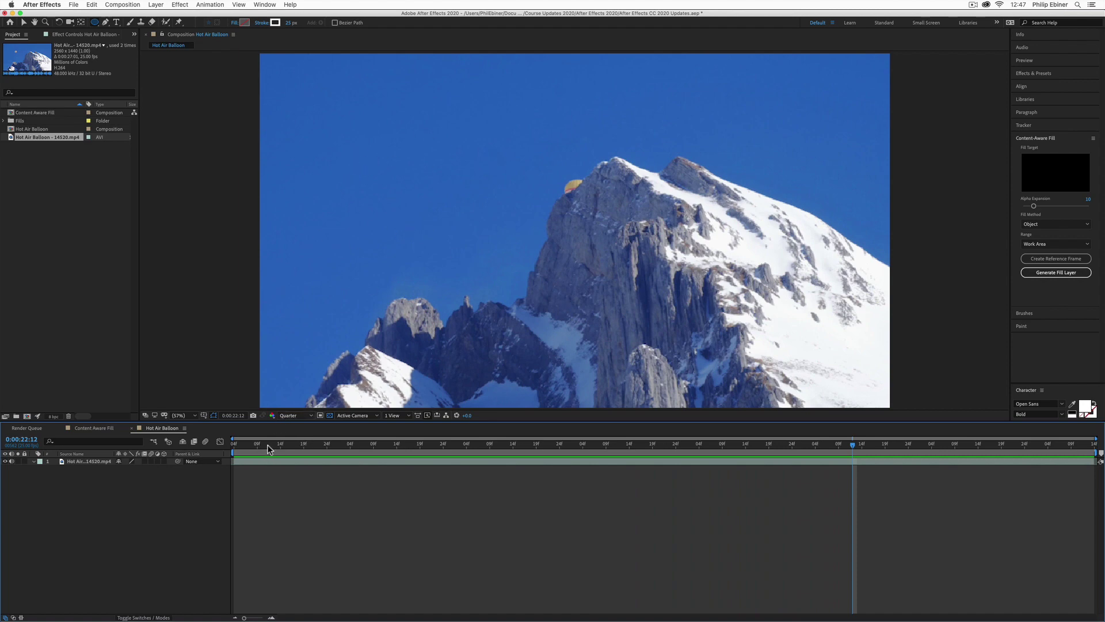
key(space)
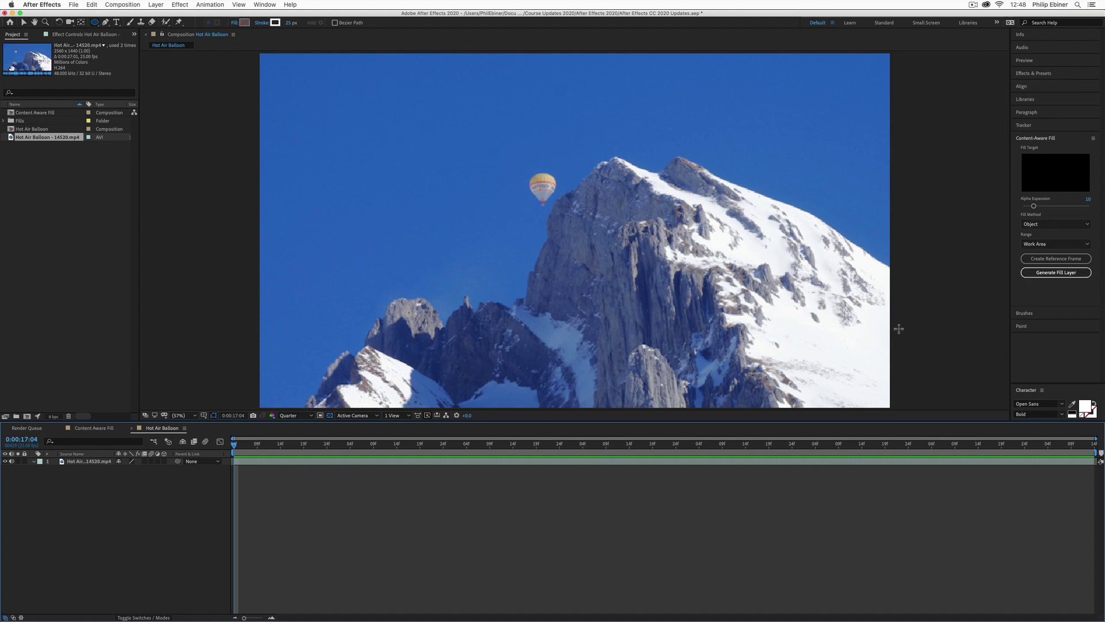
Draw an elliptical mask around the balloon on the footage layer, deleting a stray shape layer.
click(95, 24)
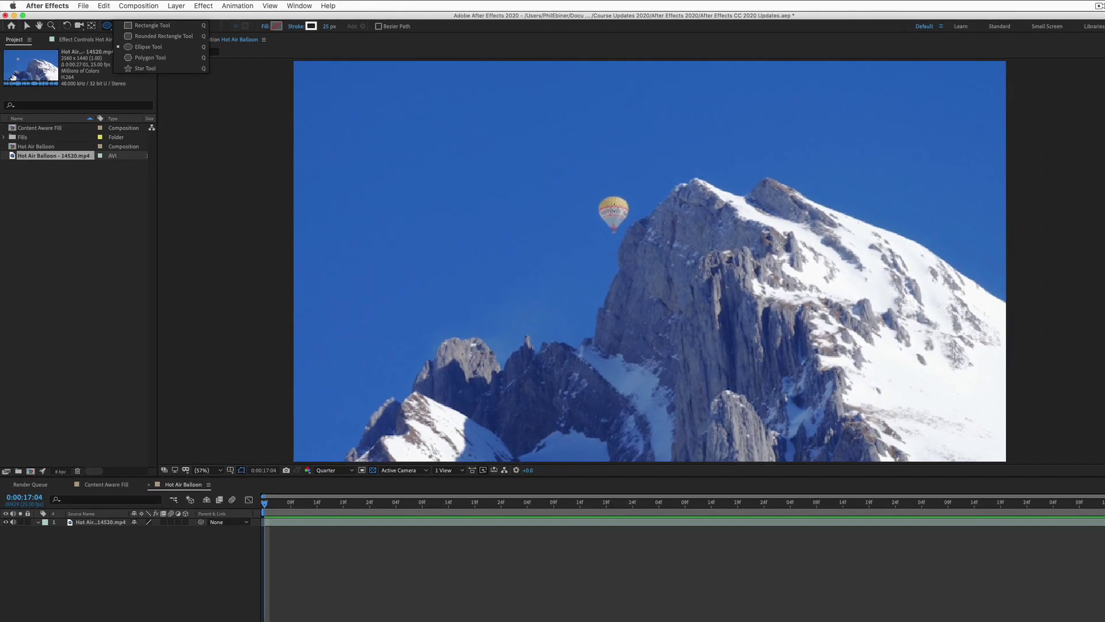
drag(545, 199, 554, 208)
mouse_move(626, 236)
mouse_down()
mouse_move(633, 244)
mouse_move(611, 206)
mouse_up()
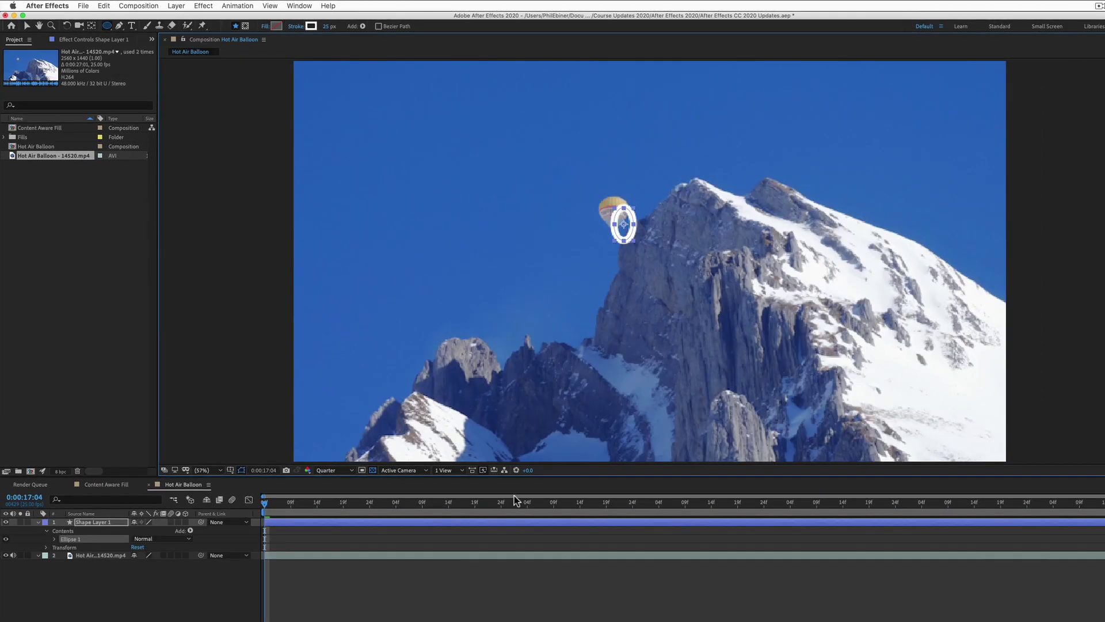
key(Delete)
click(447, 524)
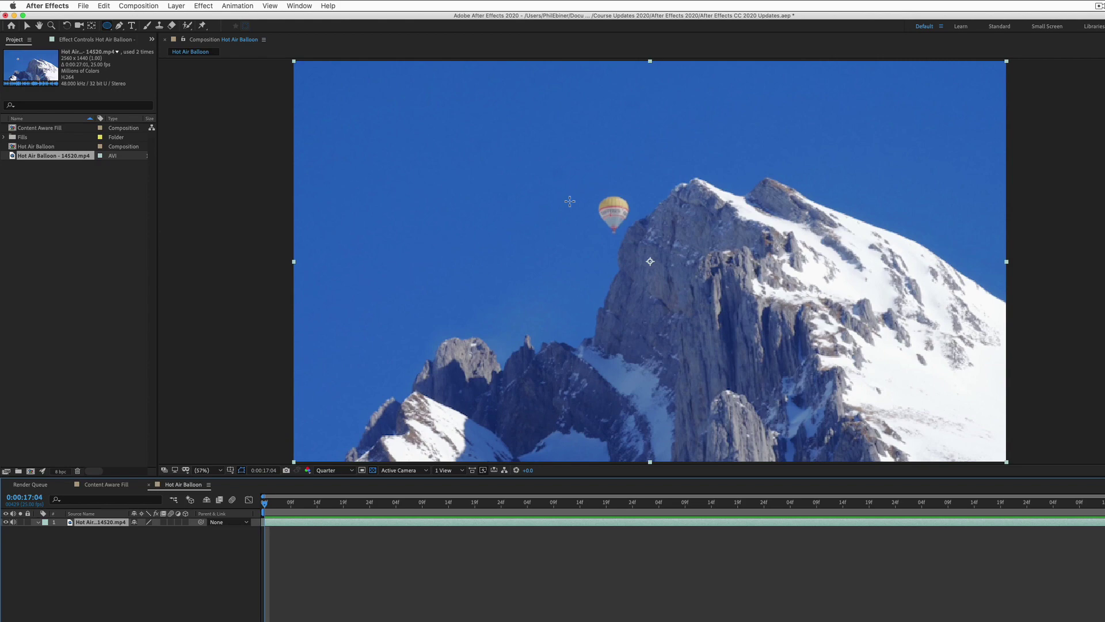
drag(588, 188, 638, 241)
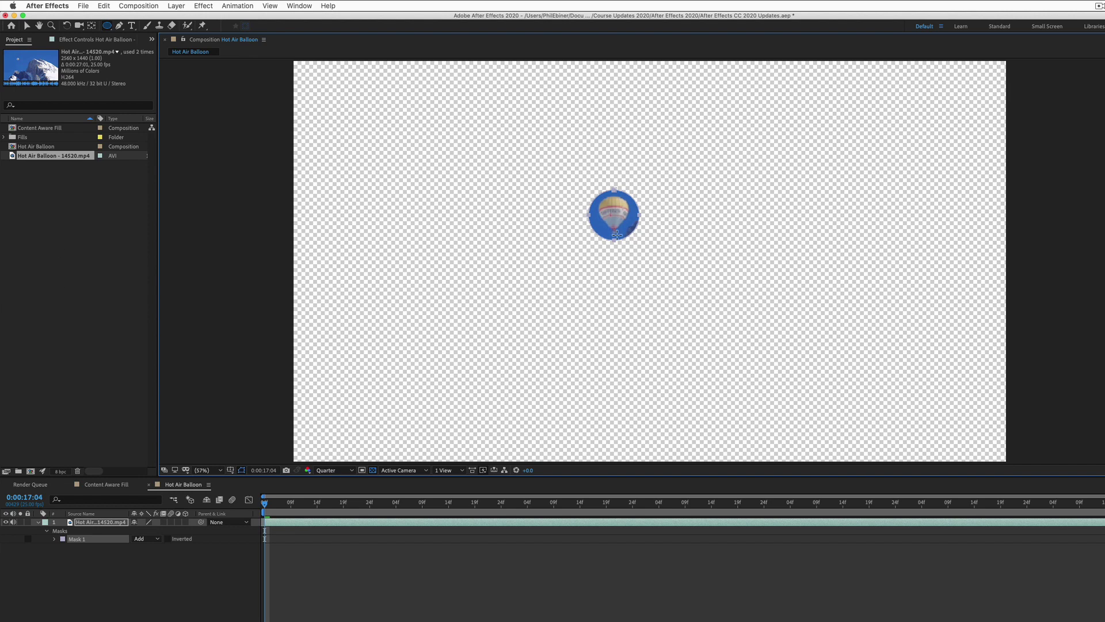
Zoom the view to 100%, switch Mask 1 from Add to Subtract, then restore Fit magnification.
key(slash)
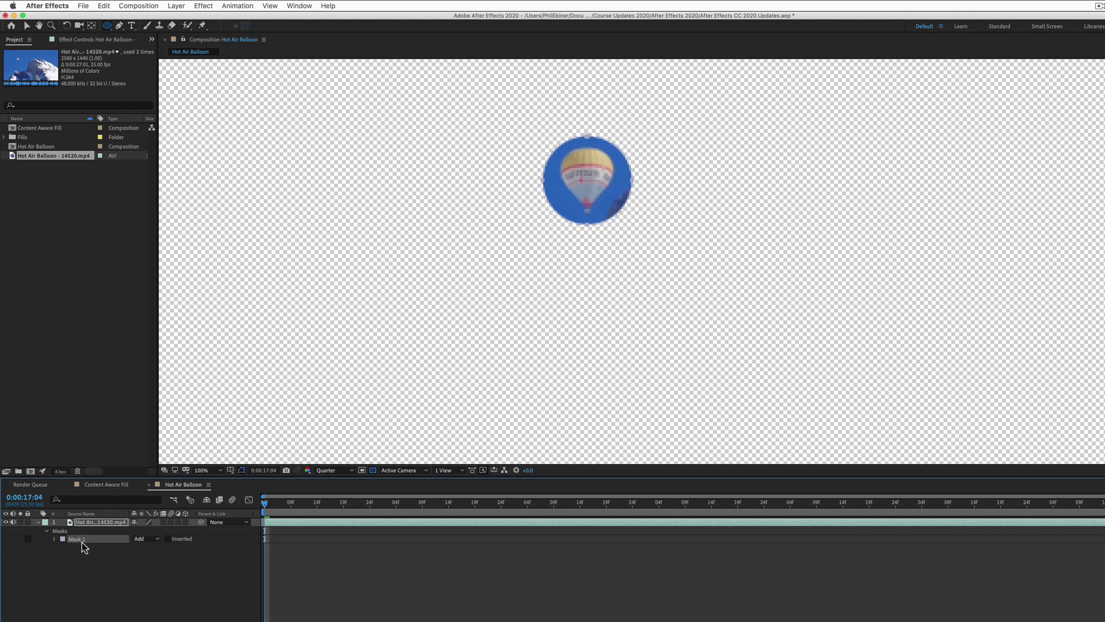
click(142, 540)
click(156, 567)
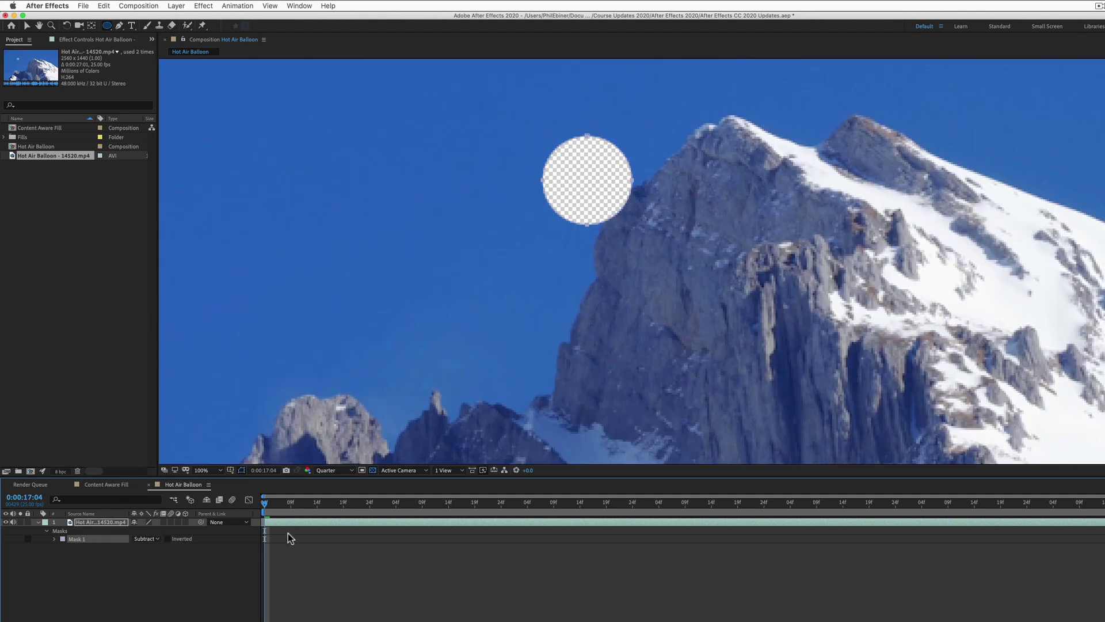
click(206, 470)
click(224, 496)
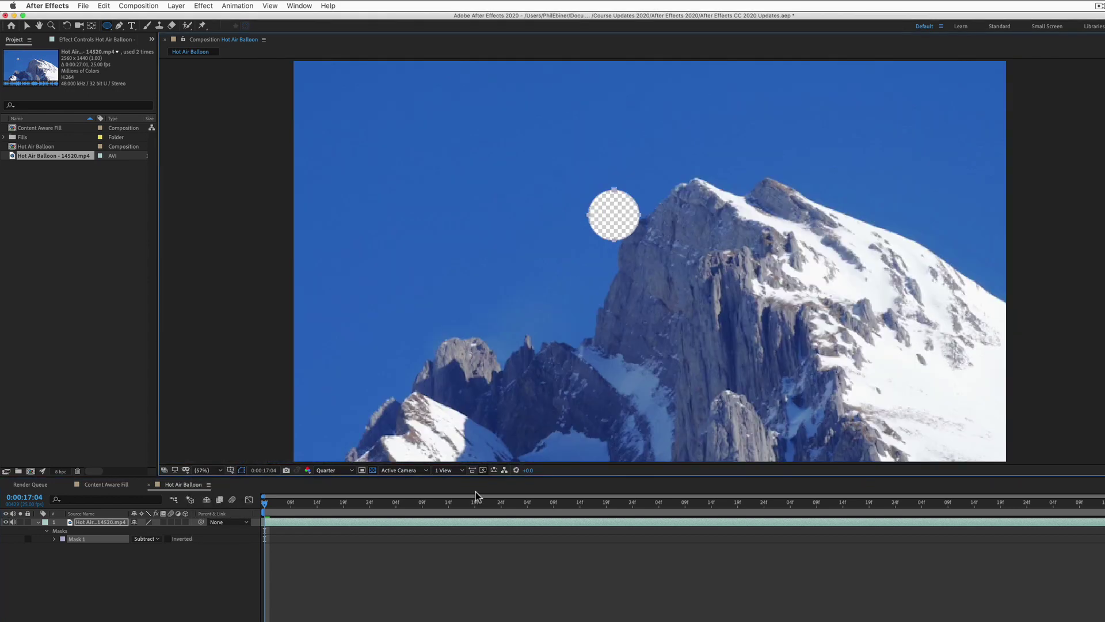
key(space)
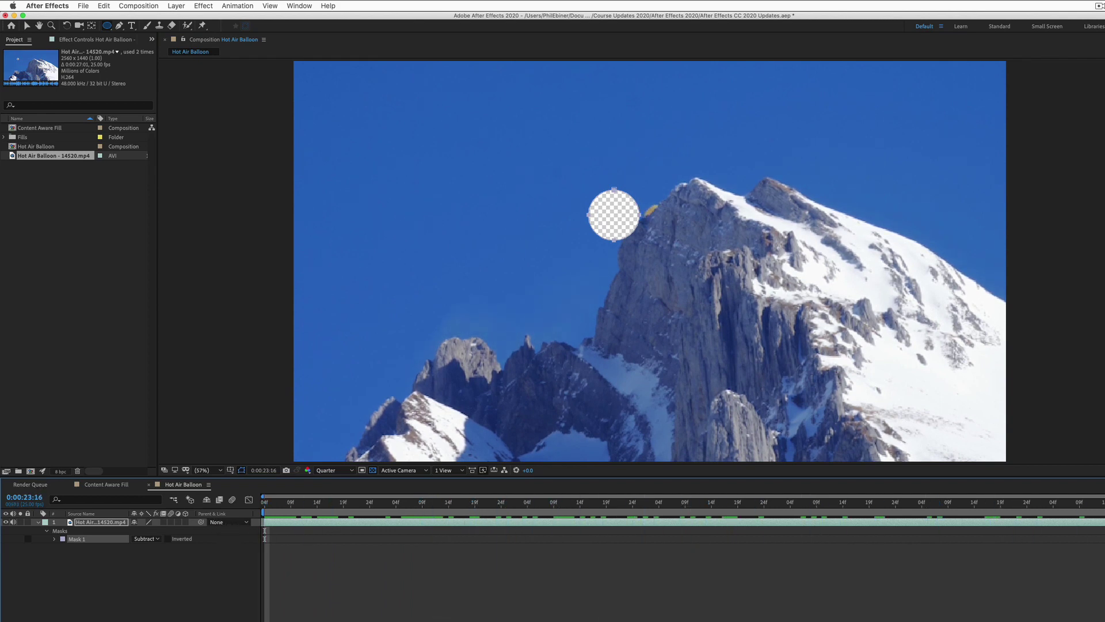
key(space)
key(space)
click(646, 538)
mouse_move(649, 521)
mouse_down()
mouse_move(626, 517)
mouse_move(697, 521)
mouse_move(660, 521)
mouse_up()
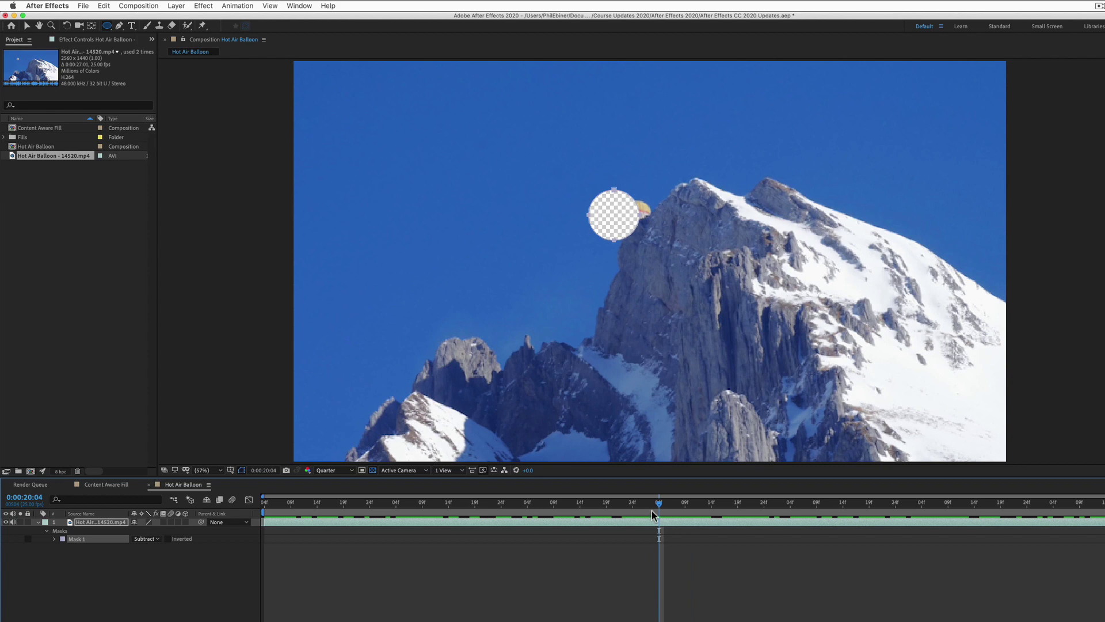
key(space)
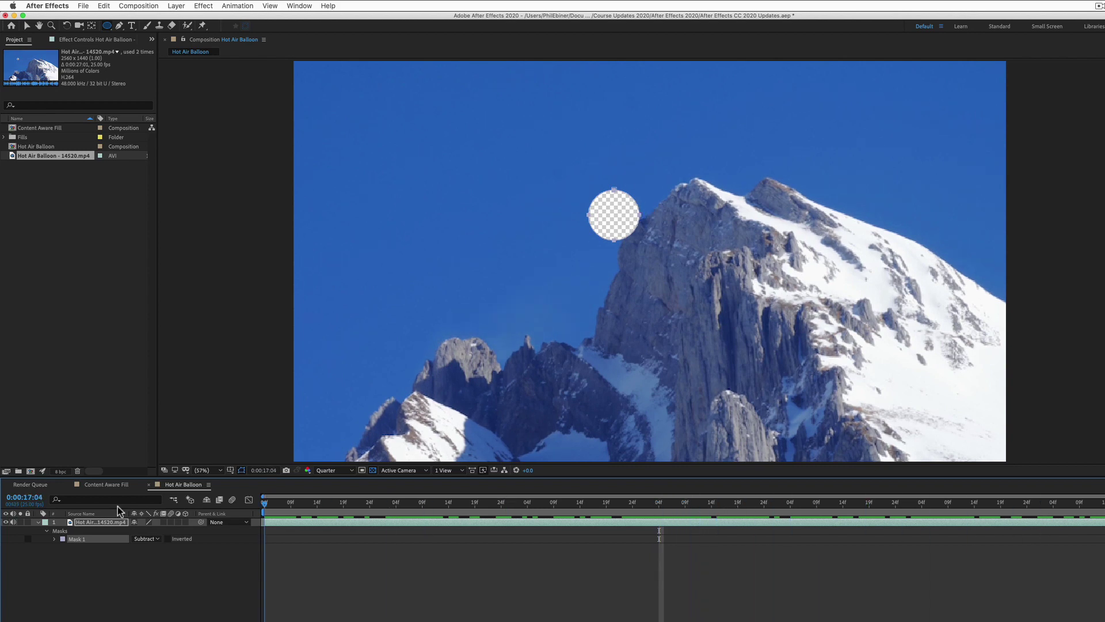
key(space)
Set a Mask Path keyframe at 0:00:17:04 and scrub ahead to about 0:00:22:23.
click(53, 538)
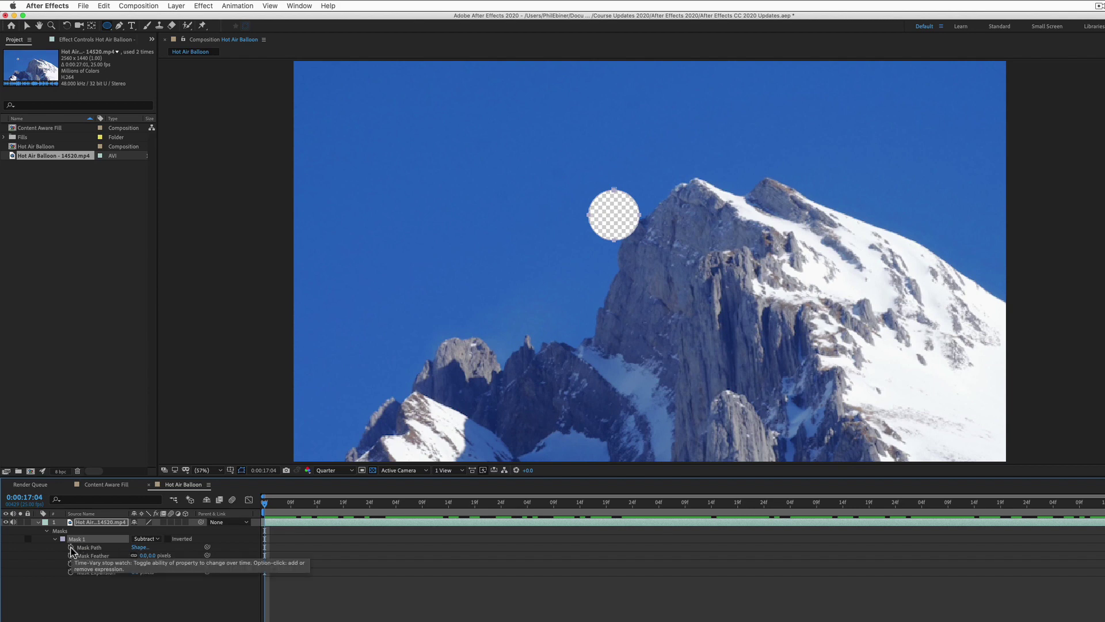
click(71, 548)
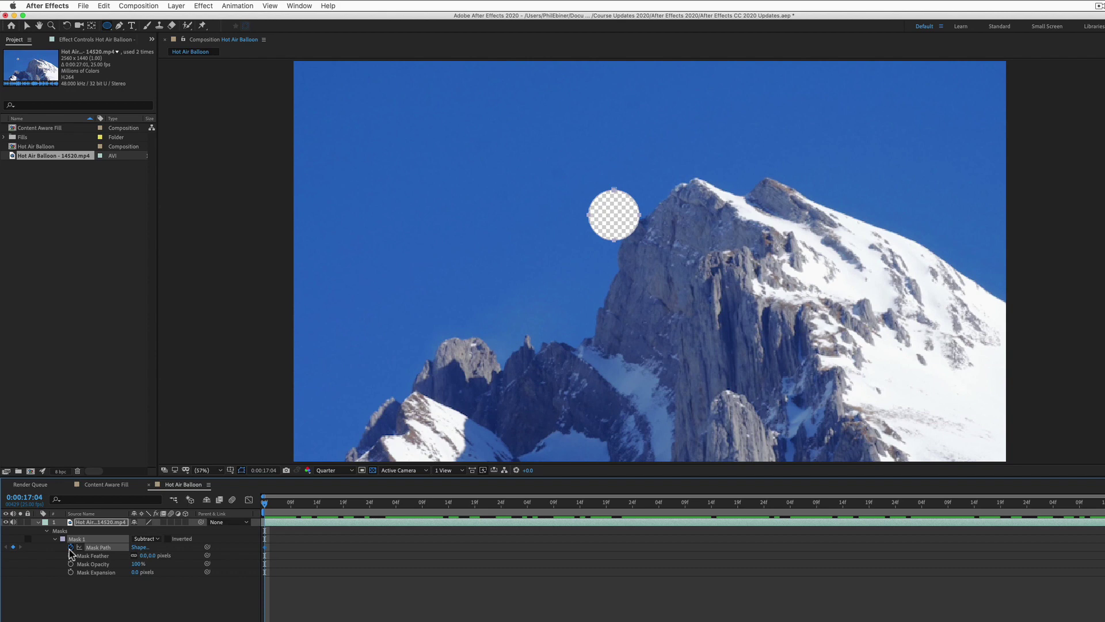
drag(346, 505, 980, 527)
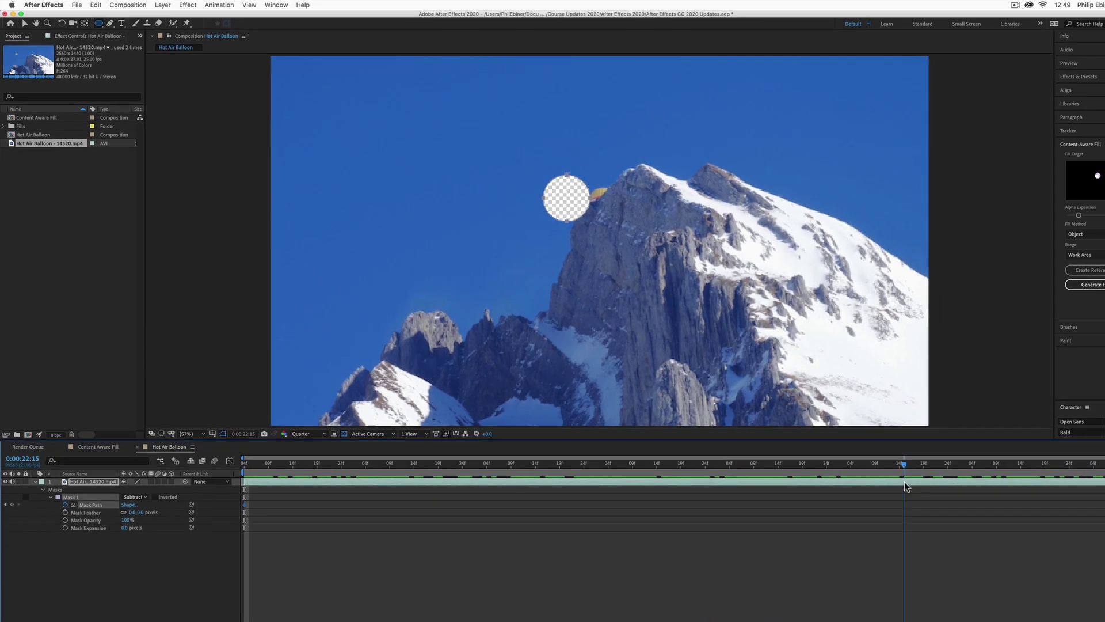
drag(904, 481, 1035, 496)
On the clip's last frame, nudge the mask onto the balloon with Shift+arrows, then scrub back to verify.
key(End)
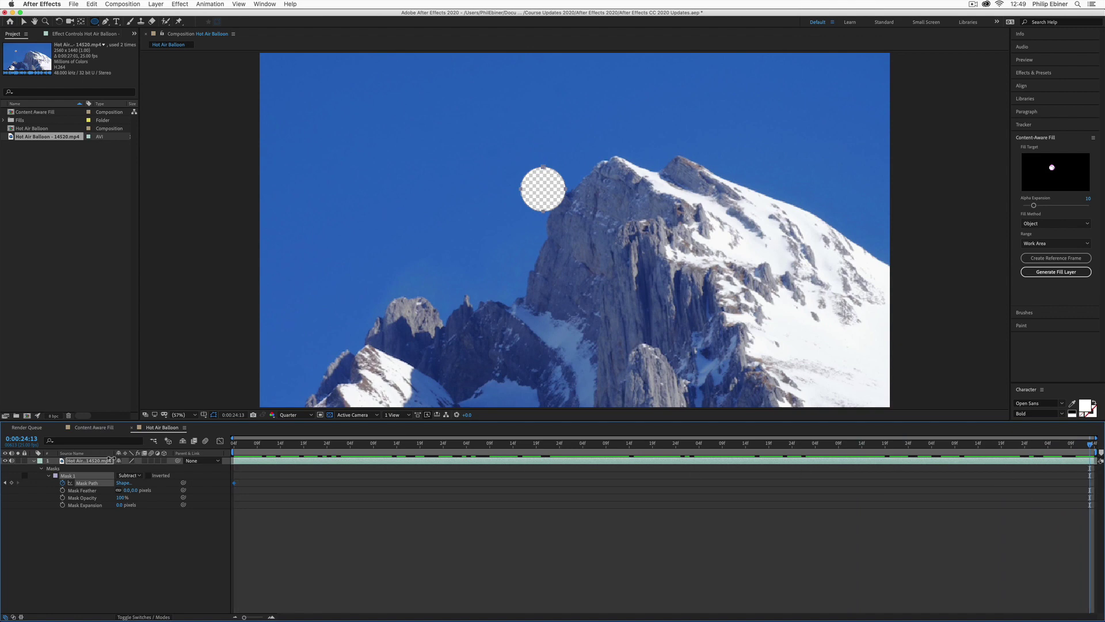
key(v)
key(shift+Right)
key(shift+Right)
key(shift+Right)
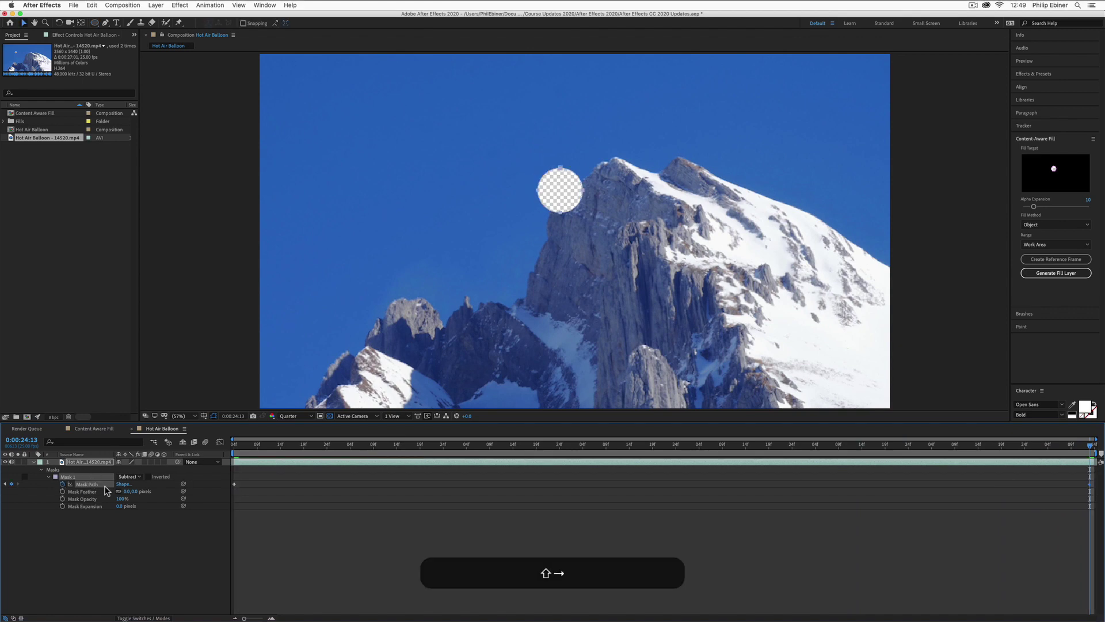
key(shift+Down)
key(shift+Right)
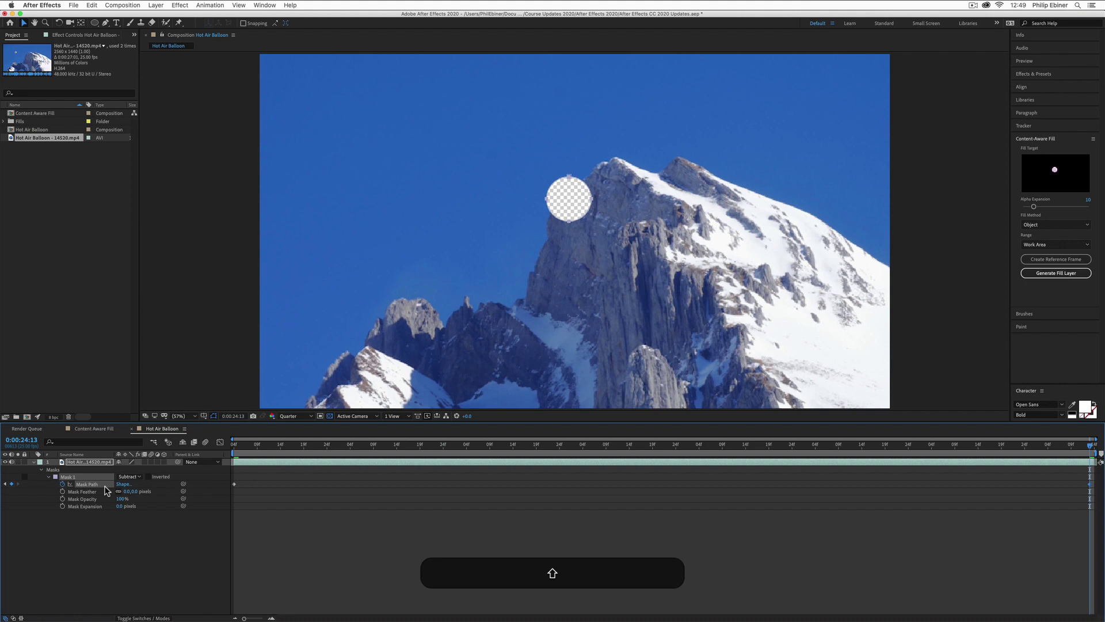
key(shift+Down)
key(shift+Up)
key(shift+Right)
key(shift+Up)
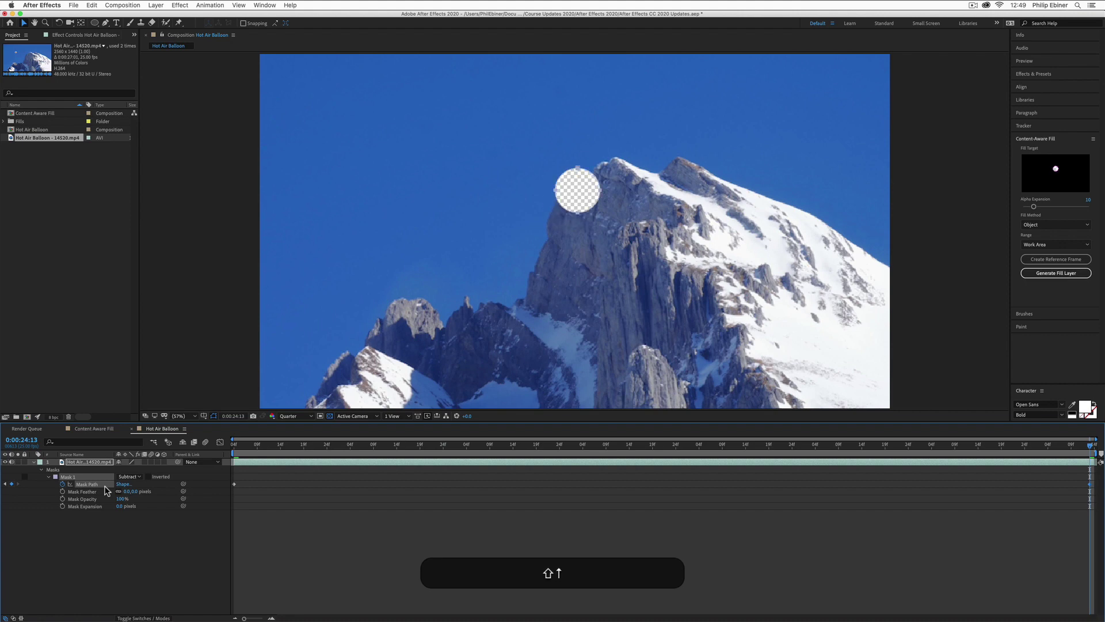
drag(247, 441, 110, 486)
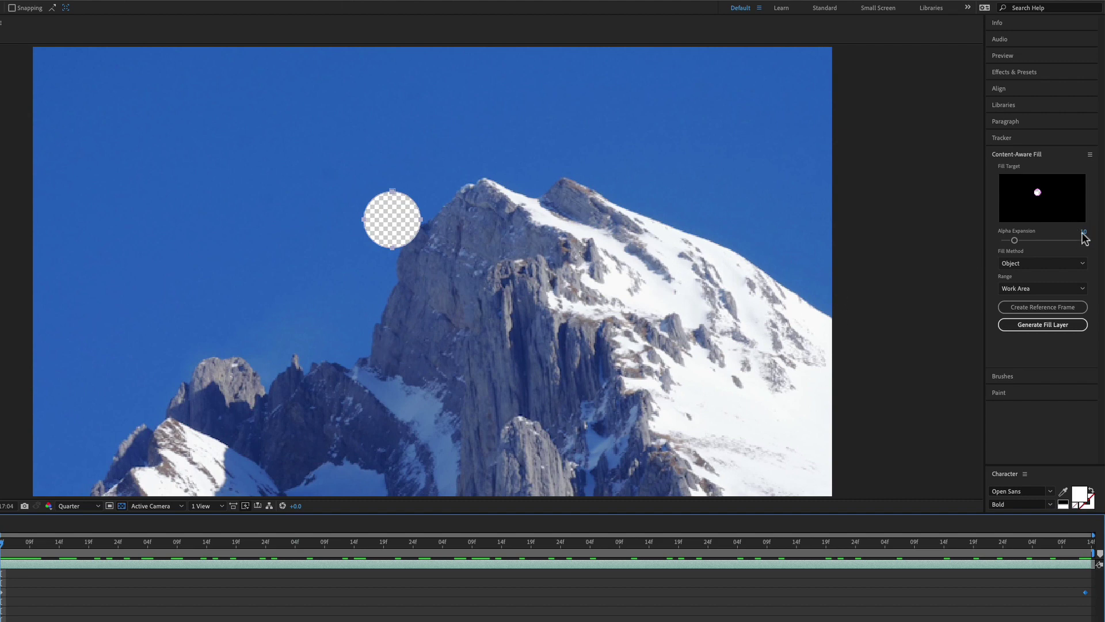
click(1008, 264)
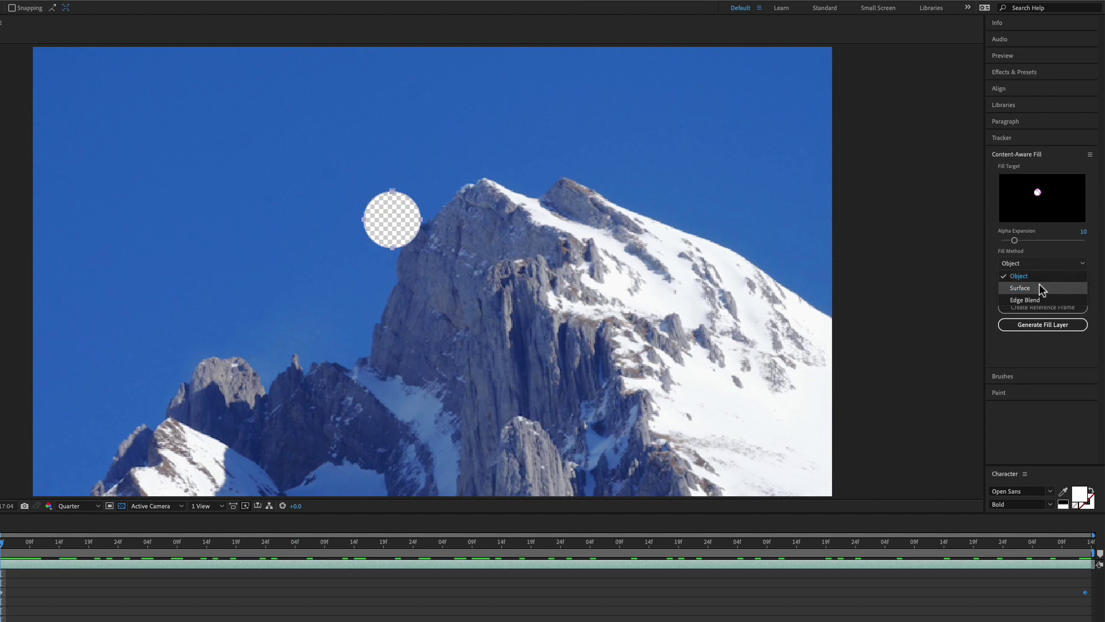
click(1042, 253)
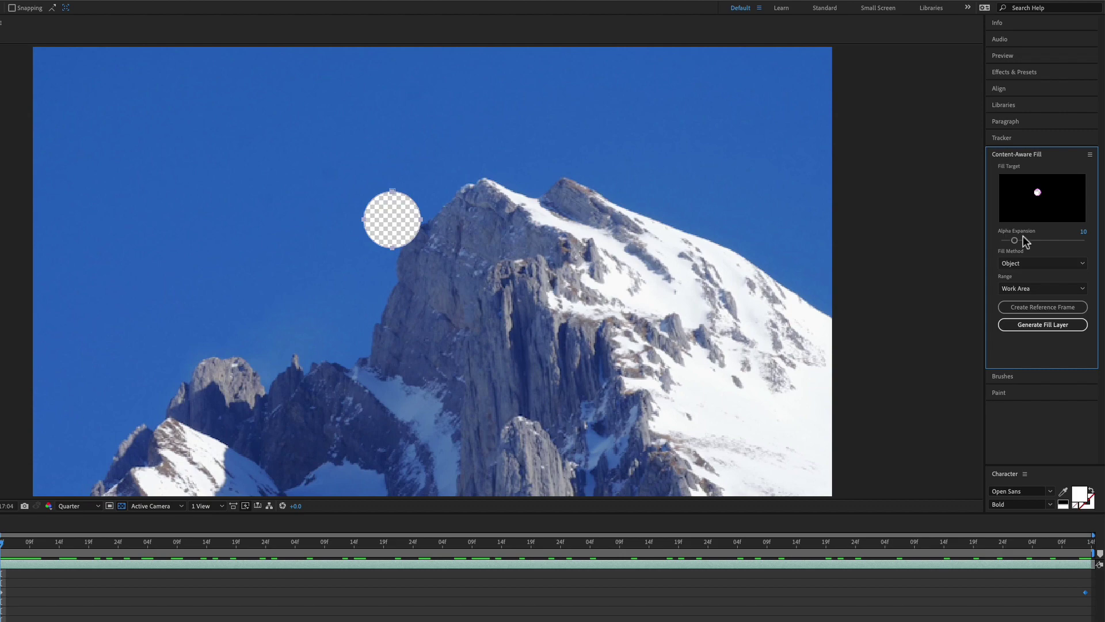
click(1023, 290)
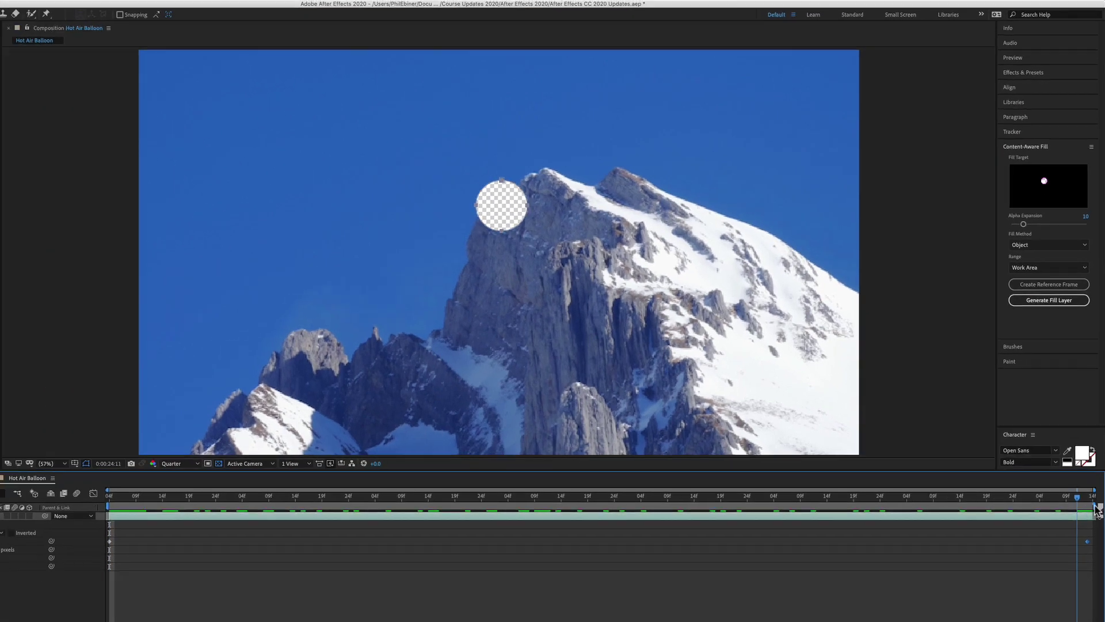
click(1097, 556)
Set the Content-Aware Fill range to Entire Duration and generate the Fill [000-184].png layer.
mouse_move(1093, 450)
mouse_down()
mouse_move(583, 451)
mouse_move(1093, 460)
mouse_up()
click(1054, 243)
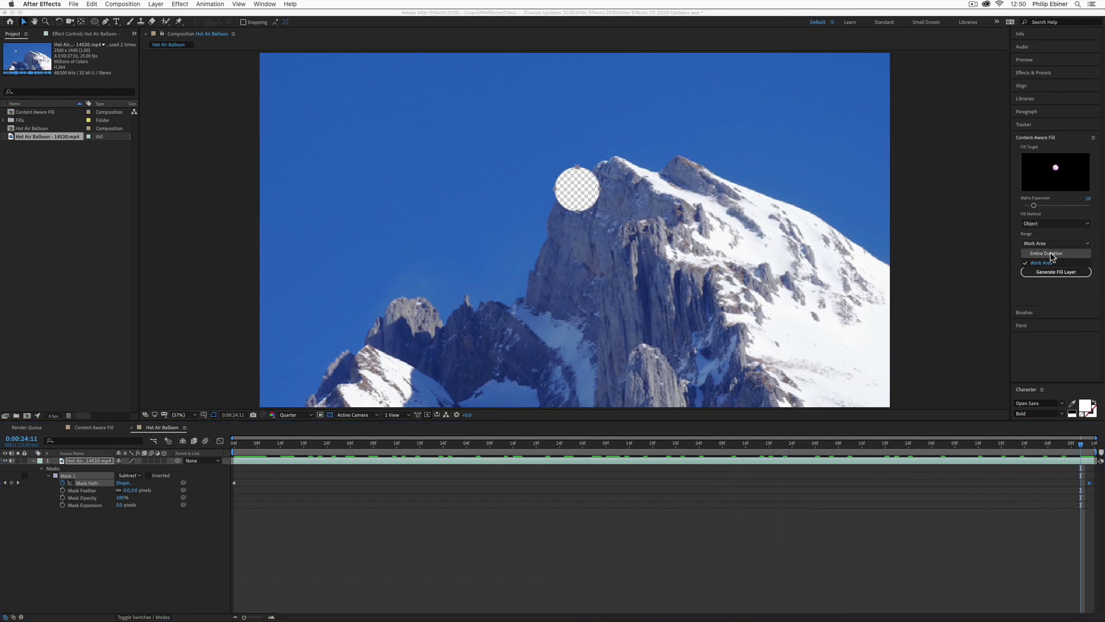
click(1050, 253)
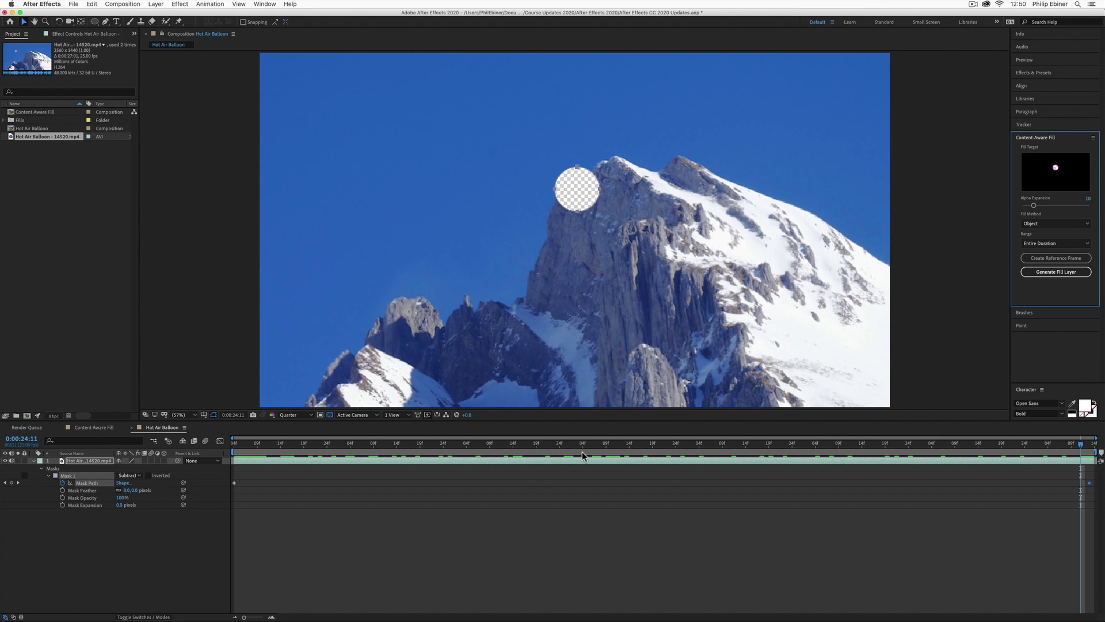
click(1063, 276)
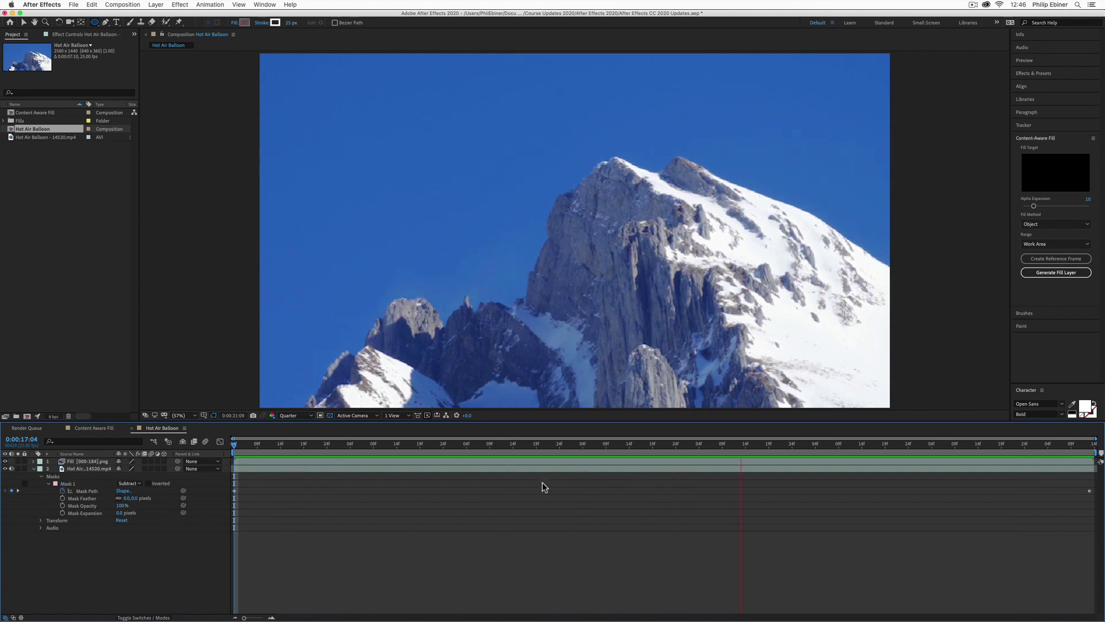
Stop the preview and return to 0:00:17:04 to confirm only clear sky remains.
key(space)
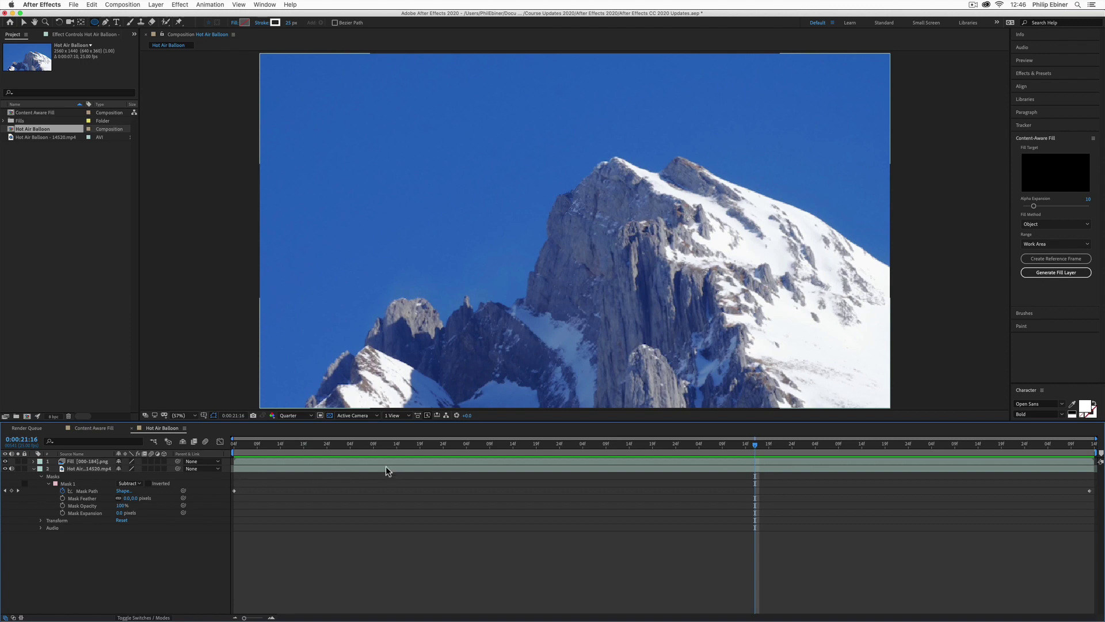
click(285, 444)
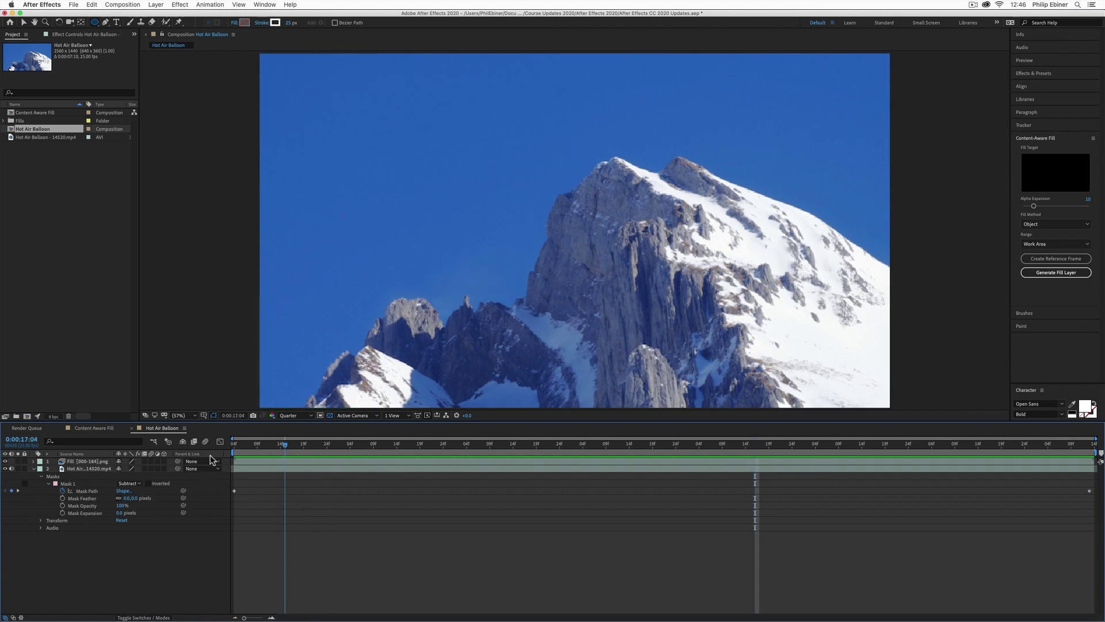